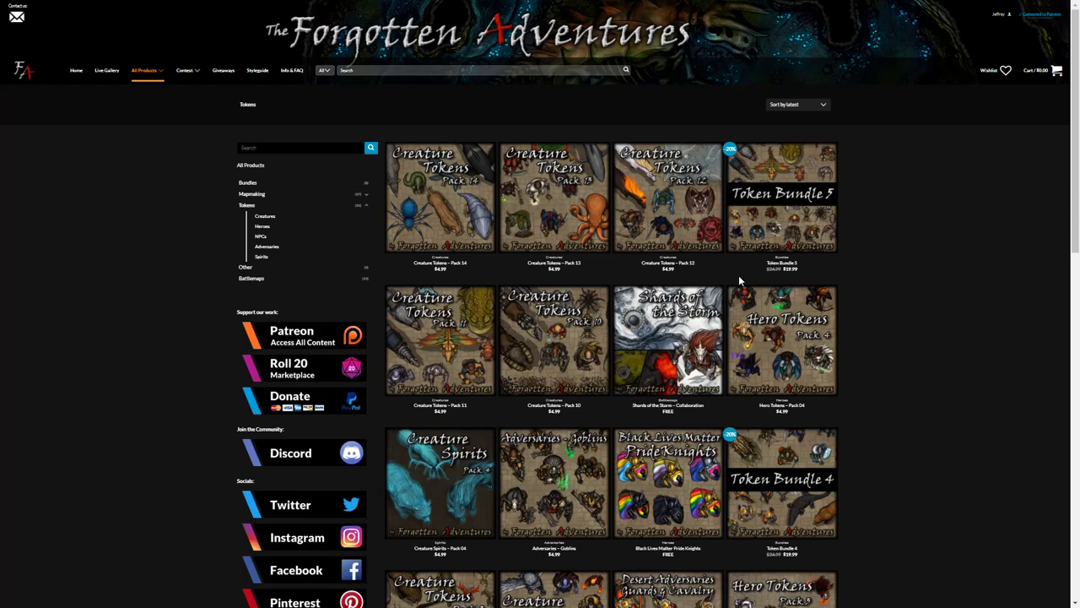
- Browse the token packs in the Tokens category, view the details of Token Bundle 5, and close its preview
mouse_move(737, 278)
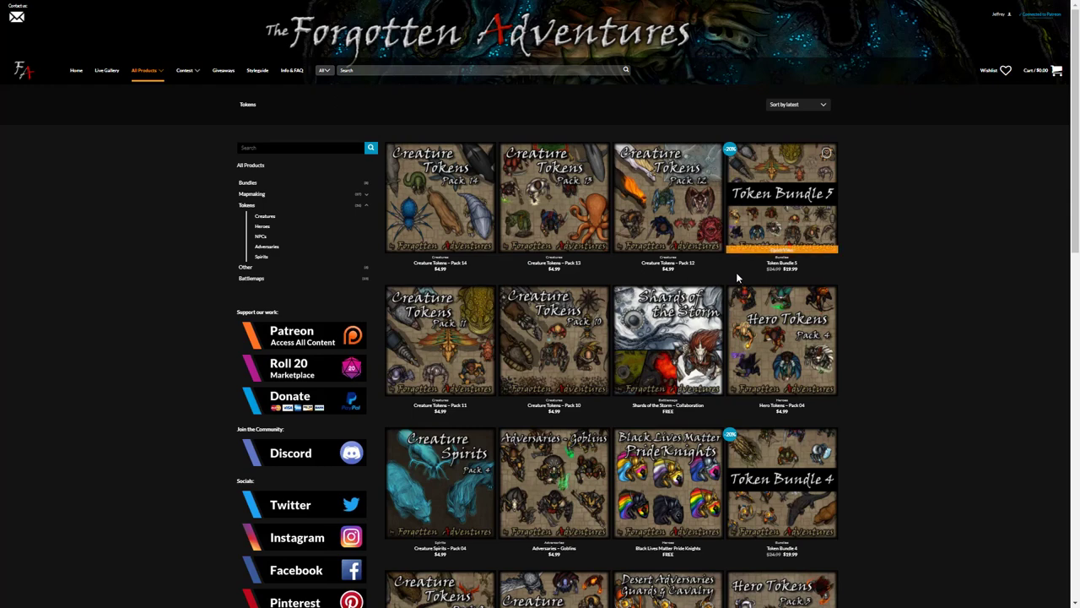
mouse_move(650, 275)
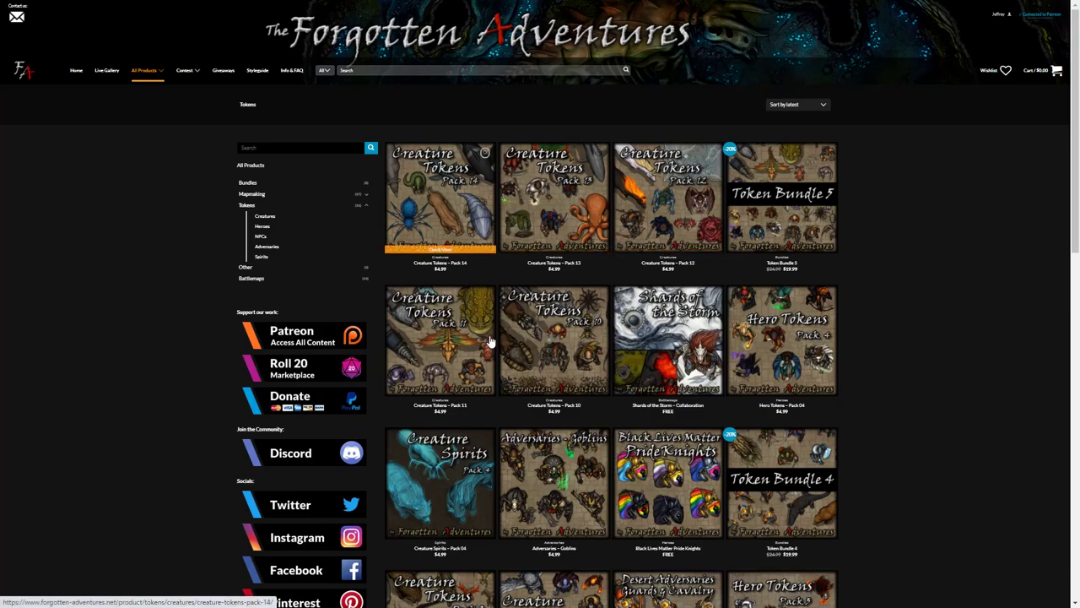
scroll(629, 475, "down", 10)
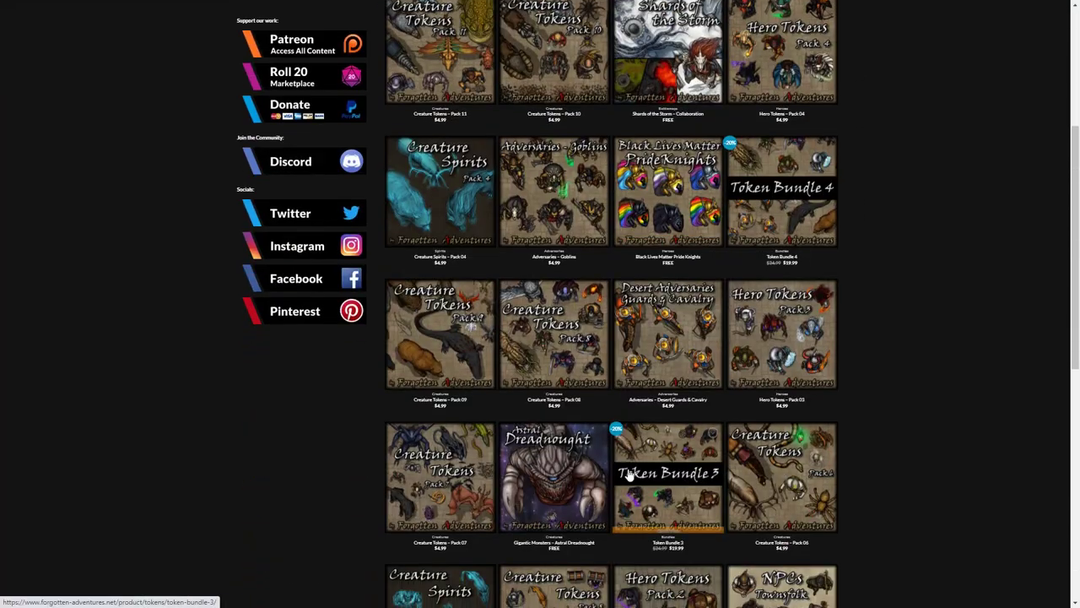
scroll(629, 475, "up", 15)
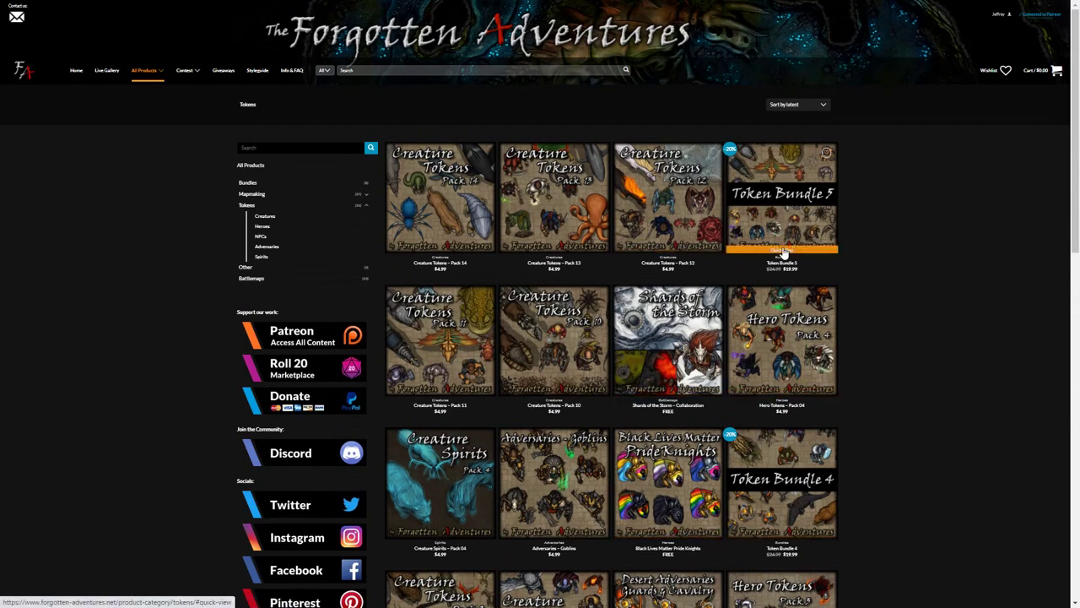
left_click(781, 302)
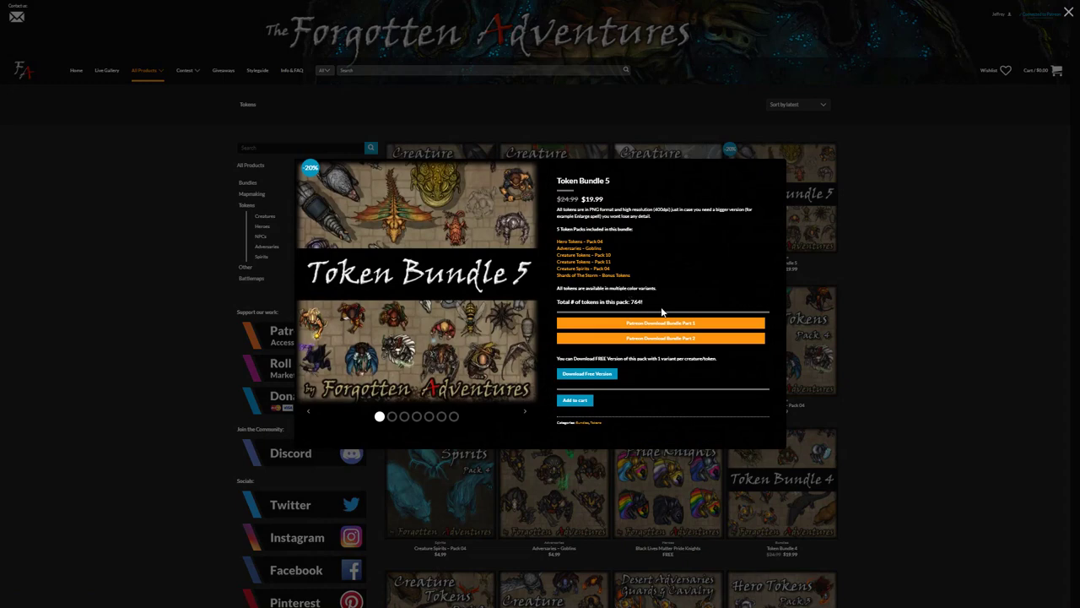
left_click(848, 271)
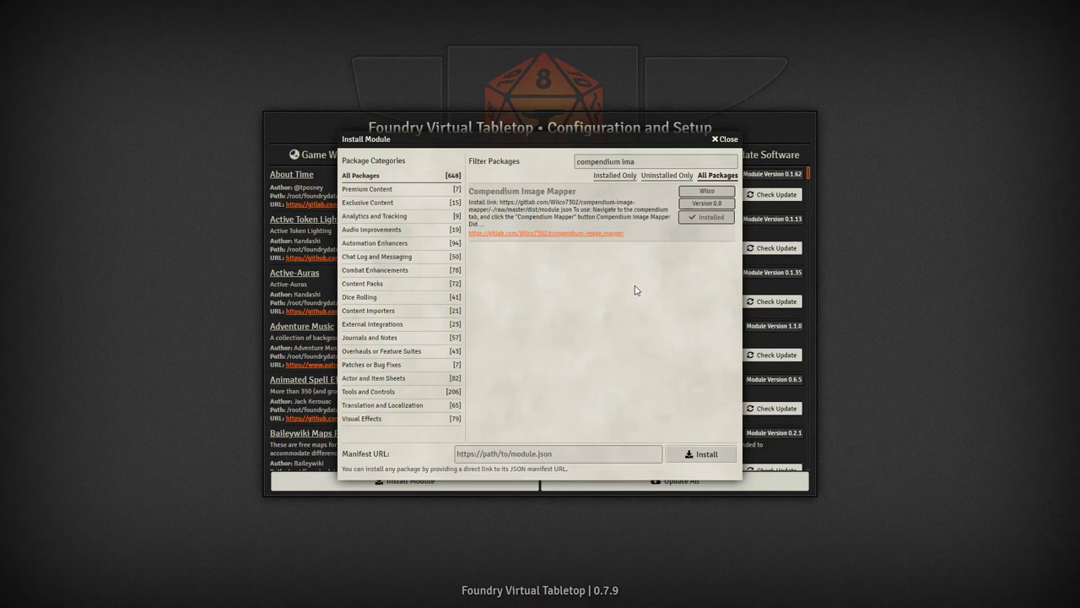
- Switch to Foundry Virtual Tabletop's module installer and filter the packages for "token hud wil"
key("ctrl+a")
type("token hud wil")
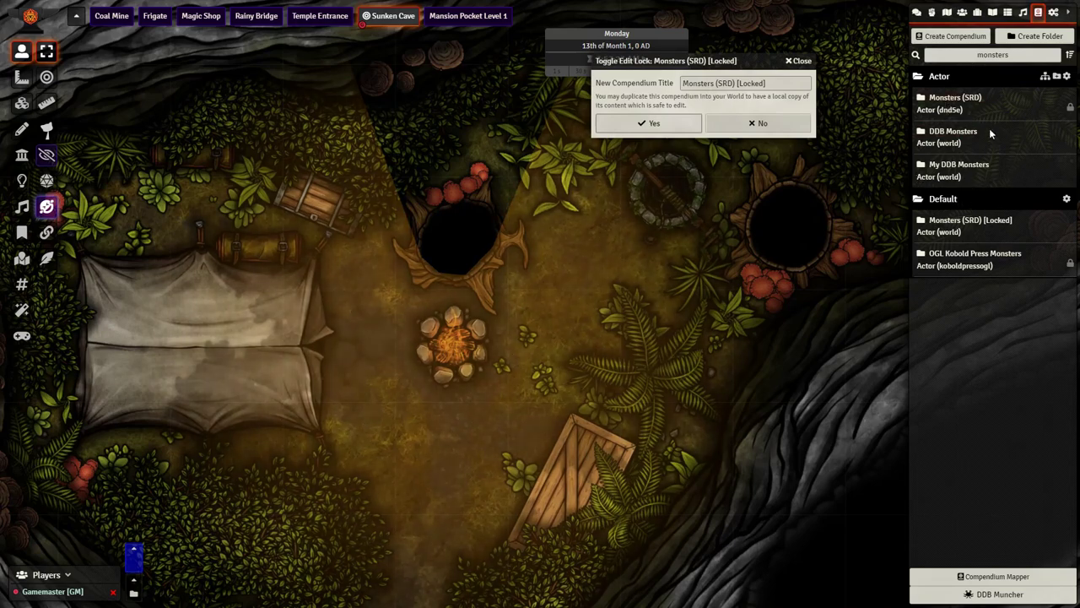
- Duplicate the Monsters (SRD) compendium into the world with the title "Monsters2 (SRD) [Locked]"
left_click(715, 83)
type("2")
right_click(954, 101)
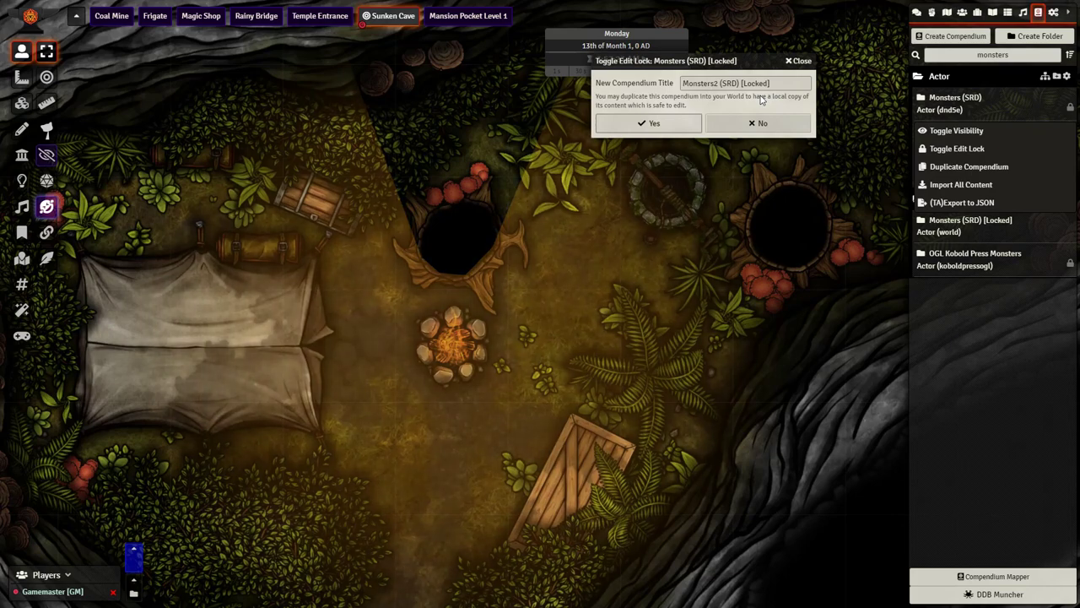
left_click(657, 124)
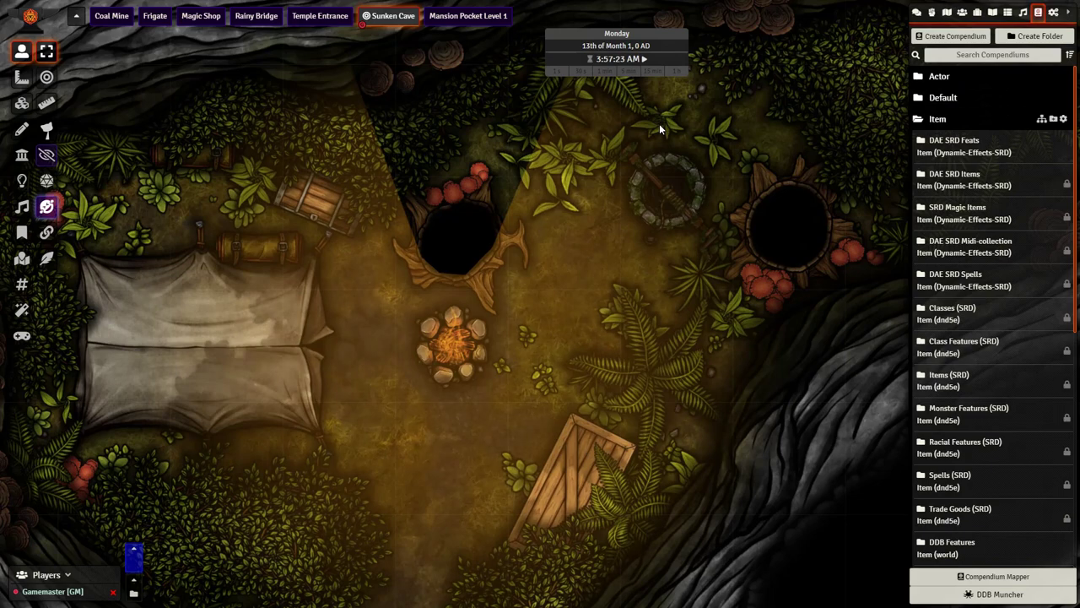
- Search the compendiums for "monster" and open the Monsters2 (SRD) [Locked] compendium
left_click(976, 57)
type("mo")
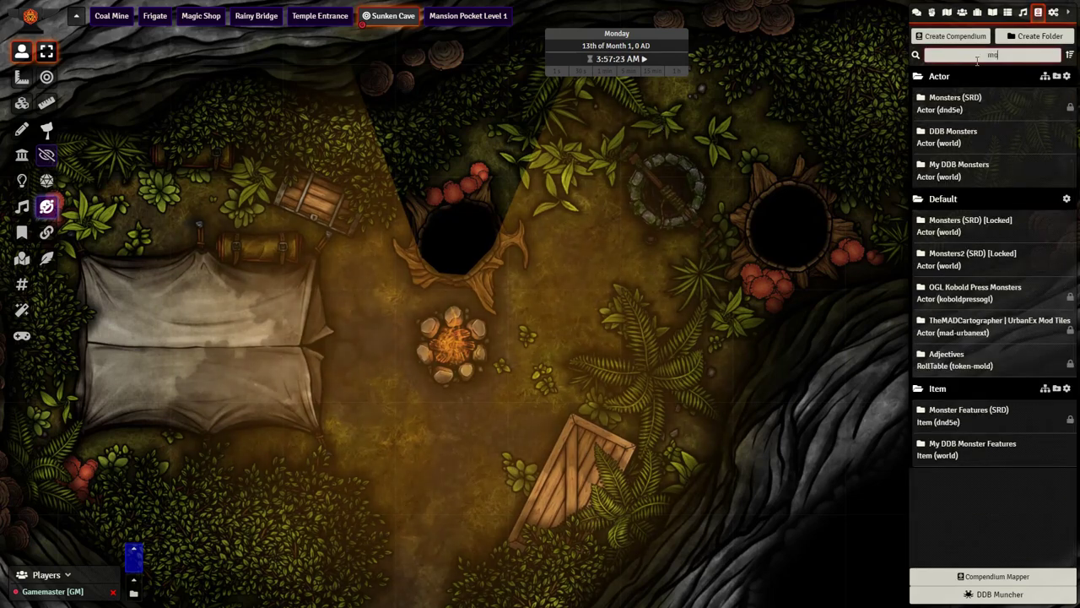
type("nster")
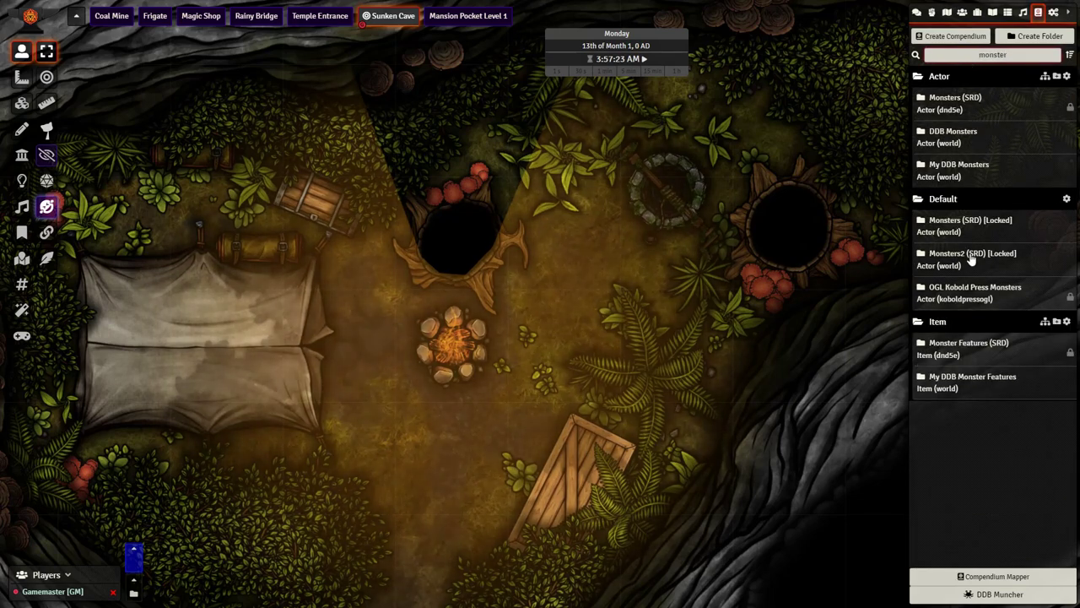
left_click(971, 256)
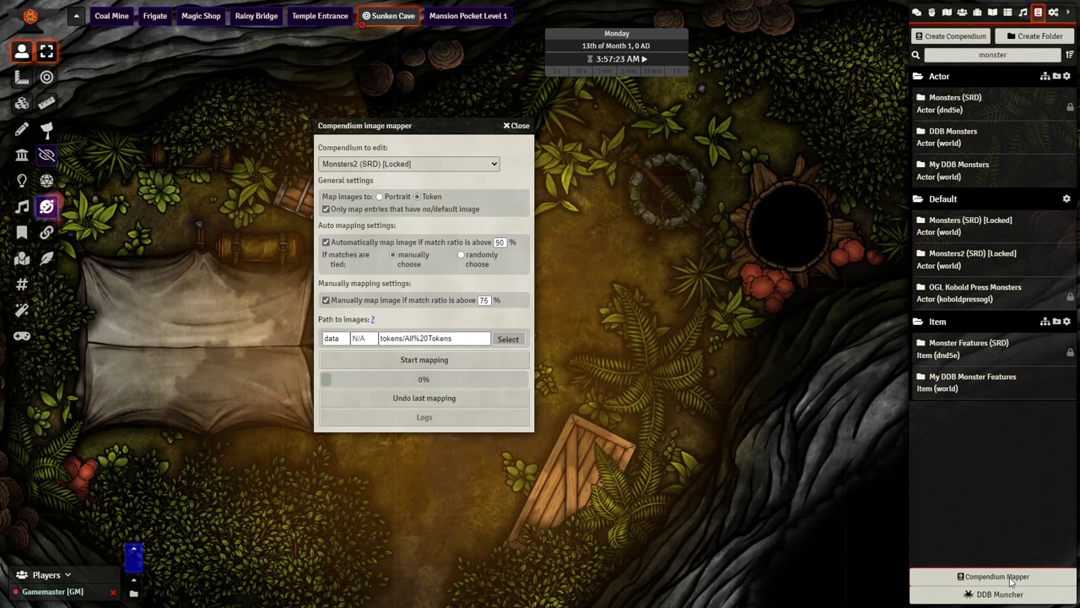
- Run the Compendium Mapper on Monsters2 (SRD) [Locked], picking Acolyte_Medium_Humanoid_01.png in tokens/All Tokens to set the image path
left_click(483, 165)
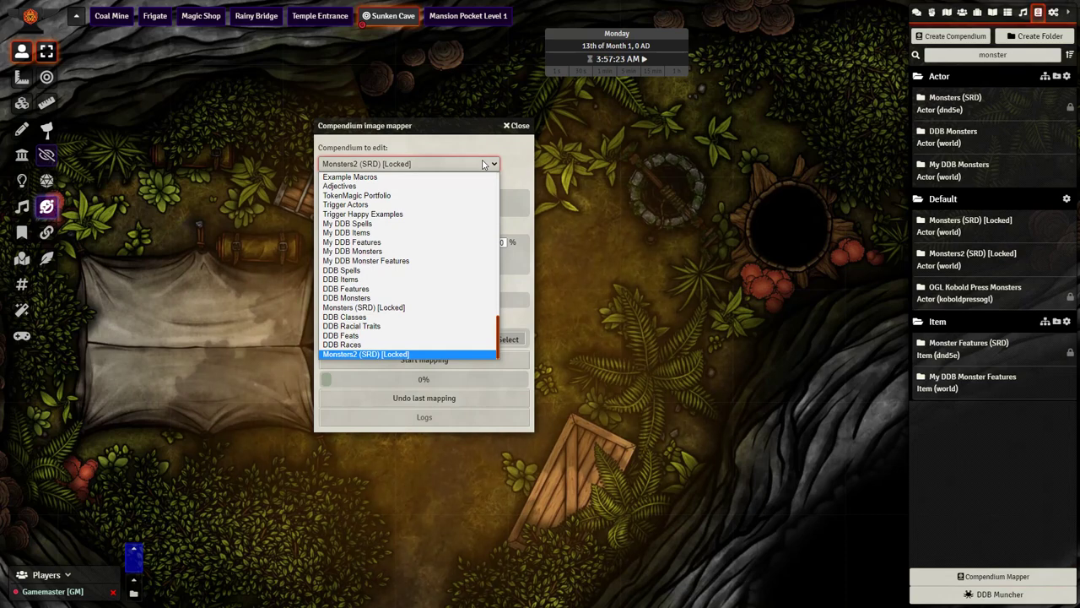
left_click(485, 164)
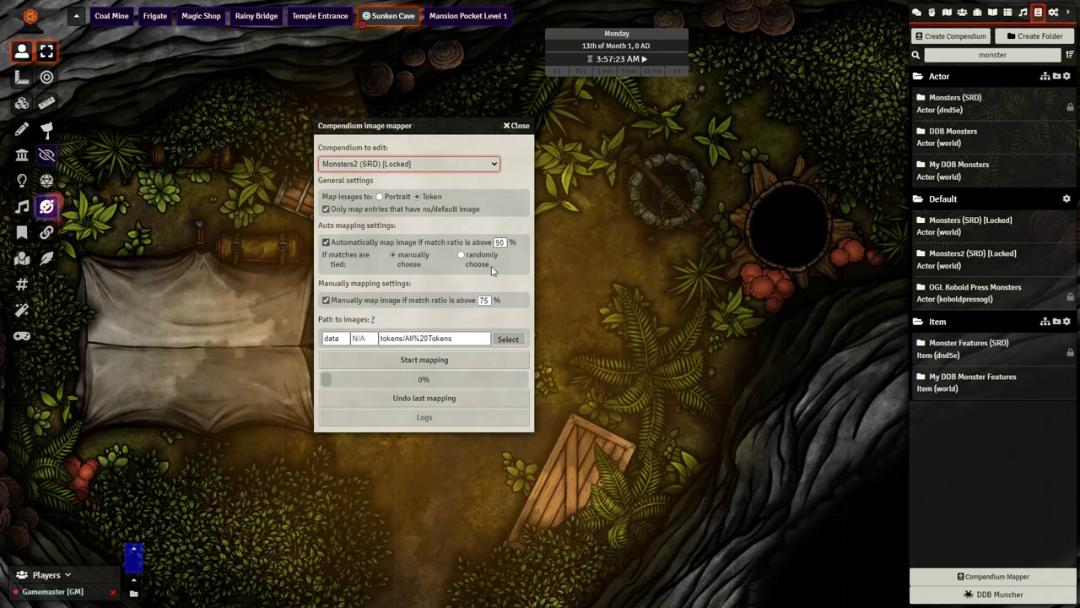
left_click(499, 338)
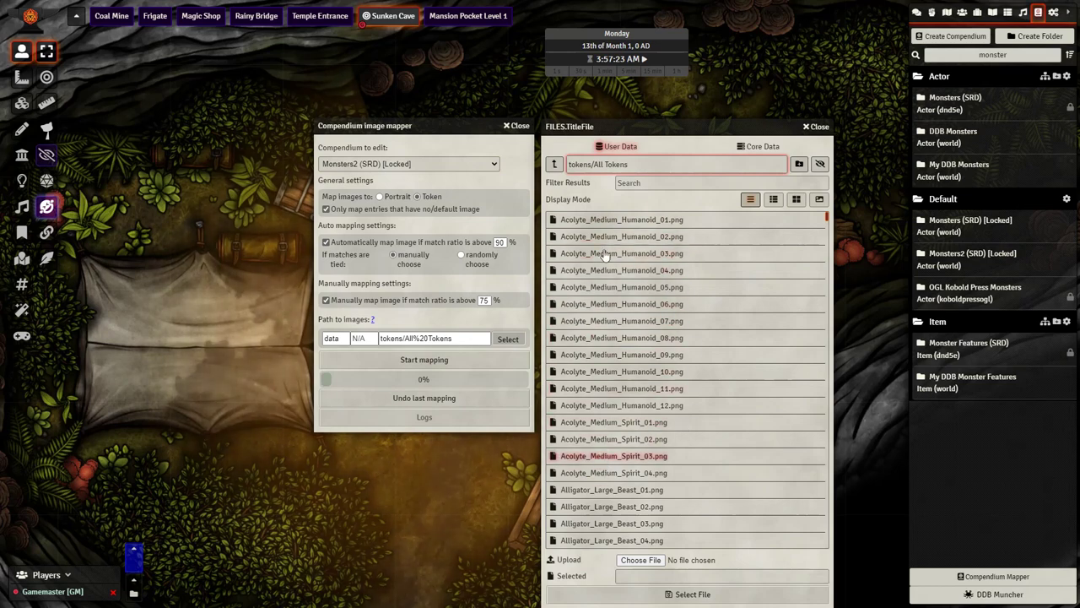
left_click(610, 221)
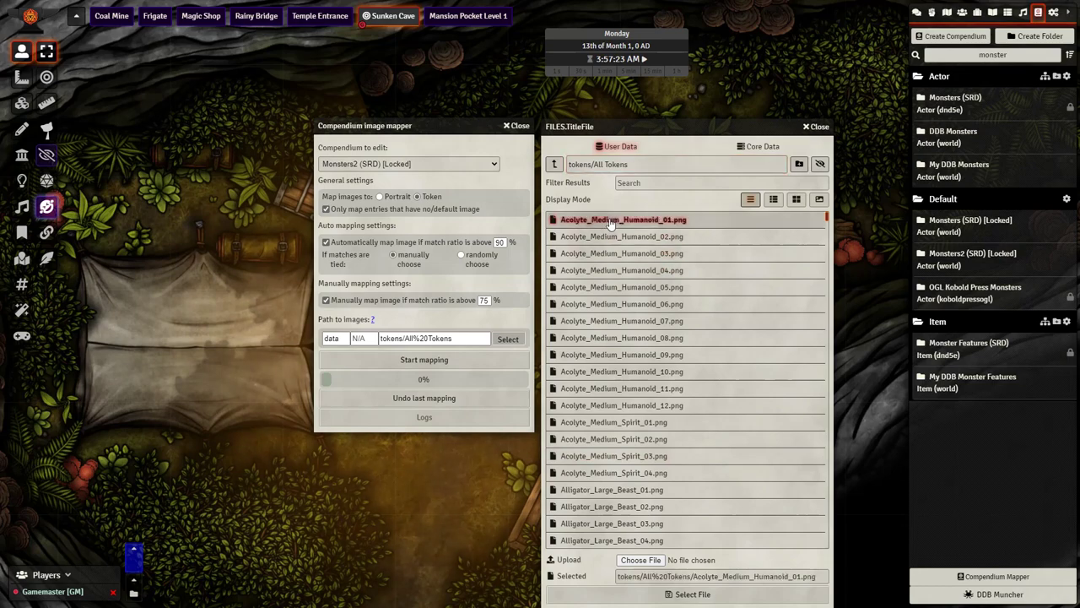
left_click(663, 594)
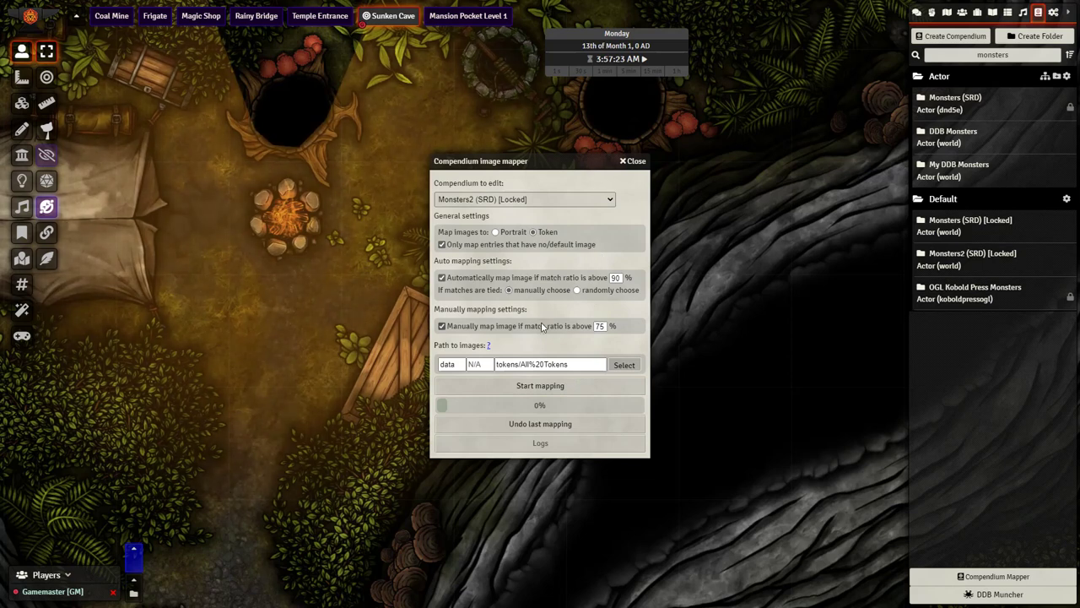
left_click(546, 386)
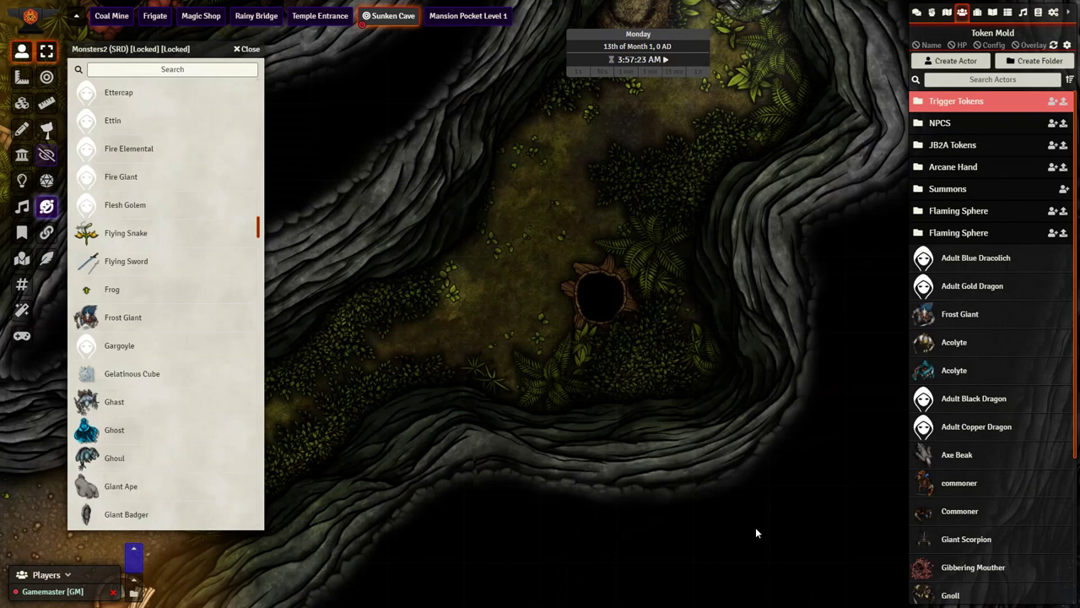
- Place a Frost Giant token on the Sunken Cave scene, paste two copies of it, and delete all three
left_click_drag(962, 314, 645, 314)
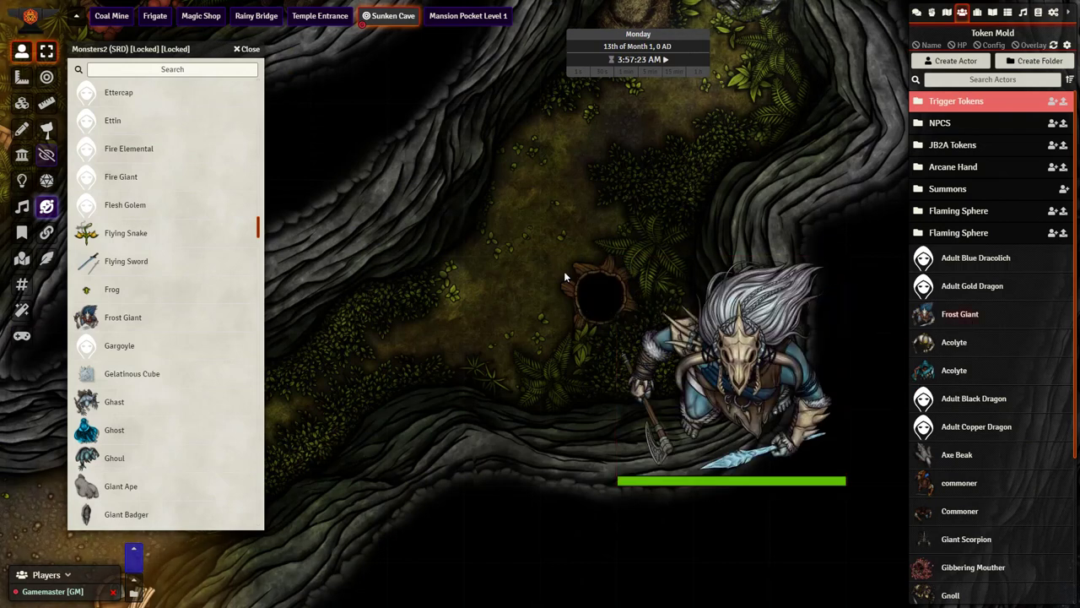
key("ctrl+v")
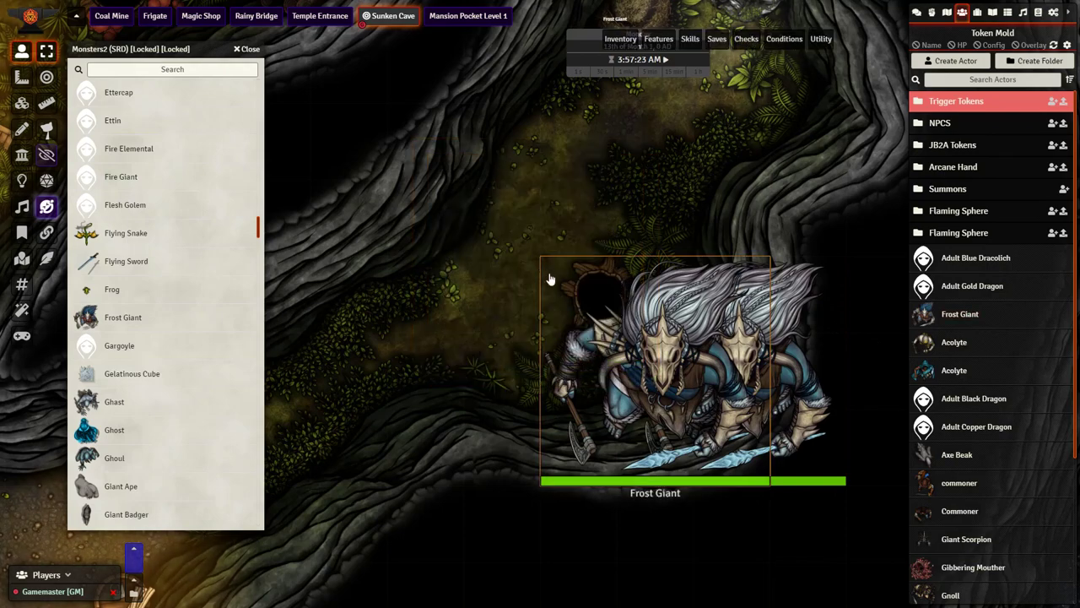
key("ctrl+v")
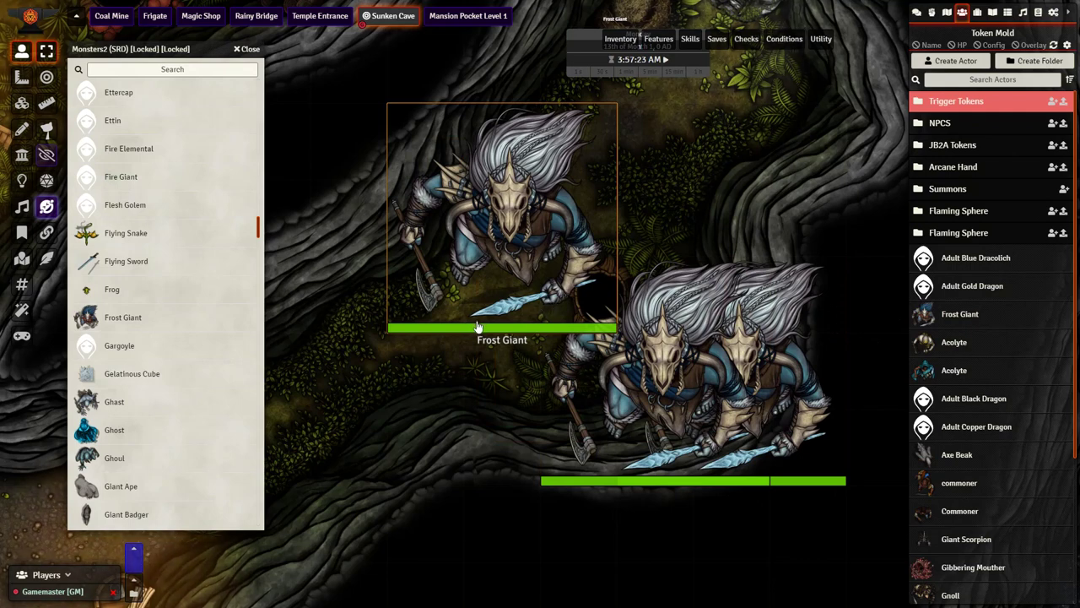
key("ctrl+a")
key("Delete")
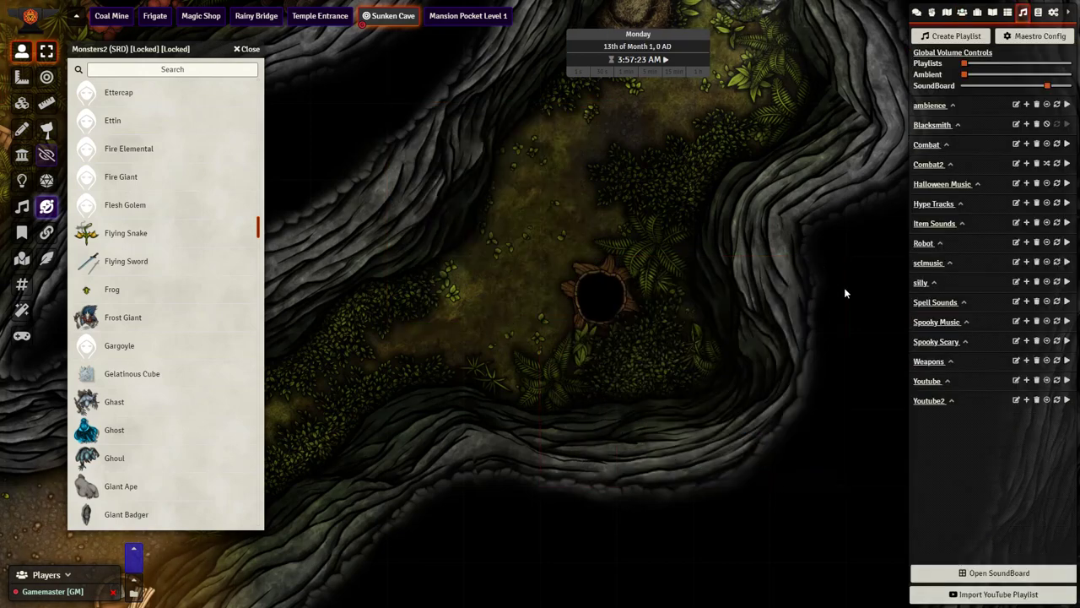
- Open the Frost Giant actor's prototype token image settings and enable Randomize Wildcard Images
left_click(962, 13)
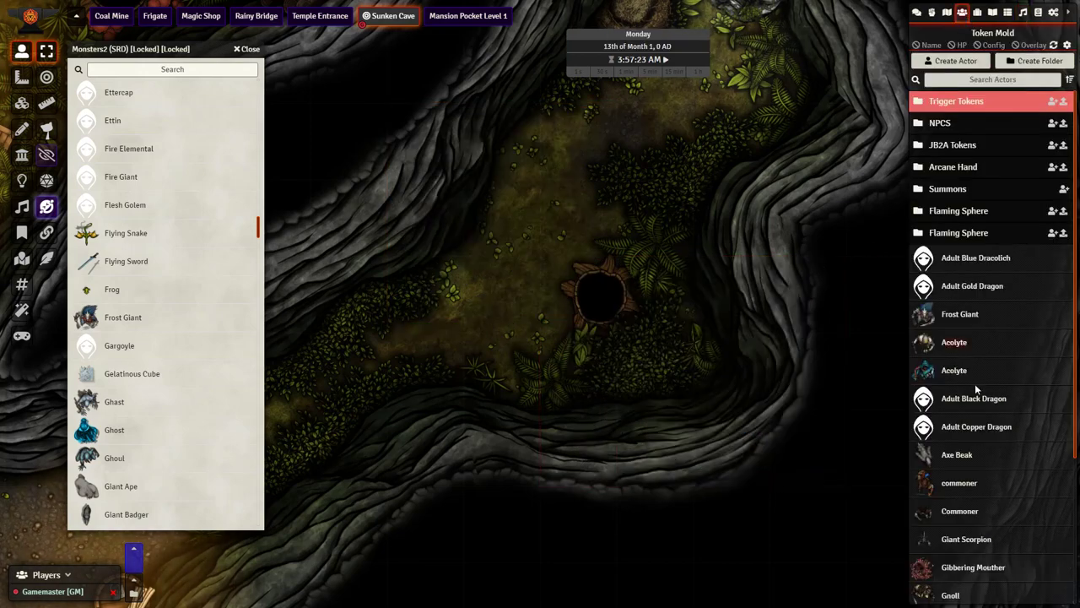
left_click(960, 314)
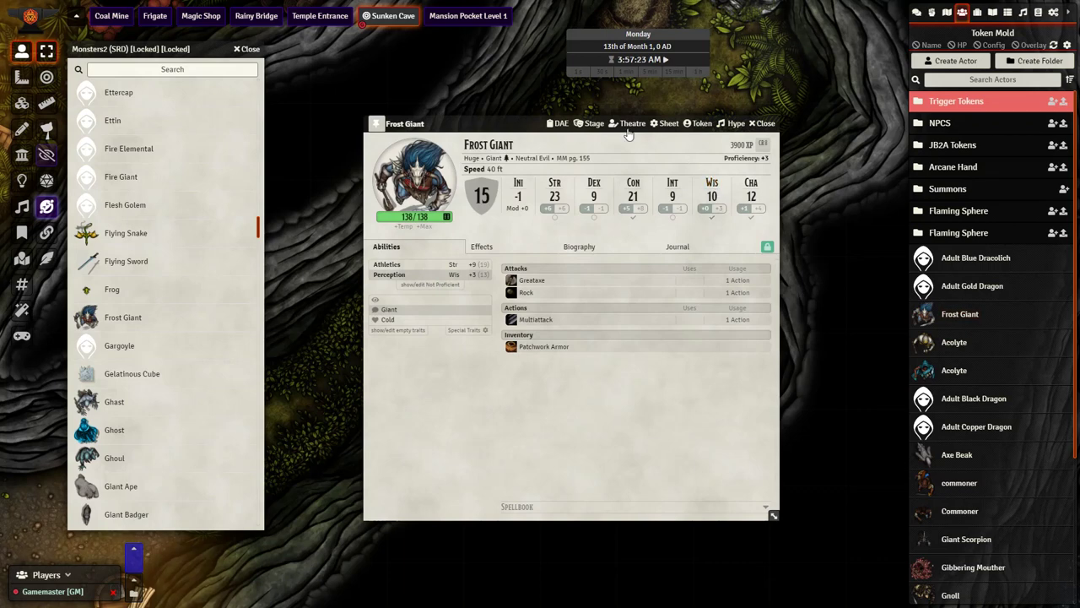
left_click(692, 123)
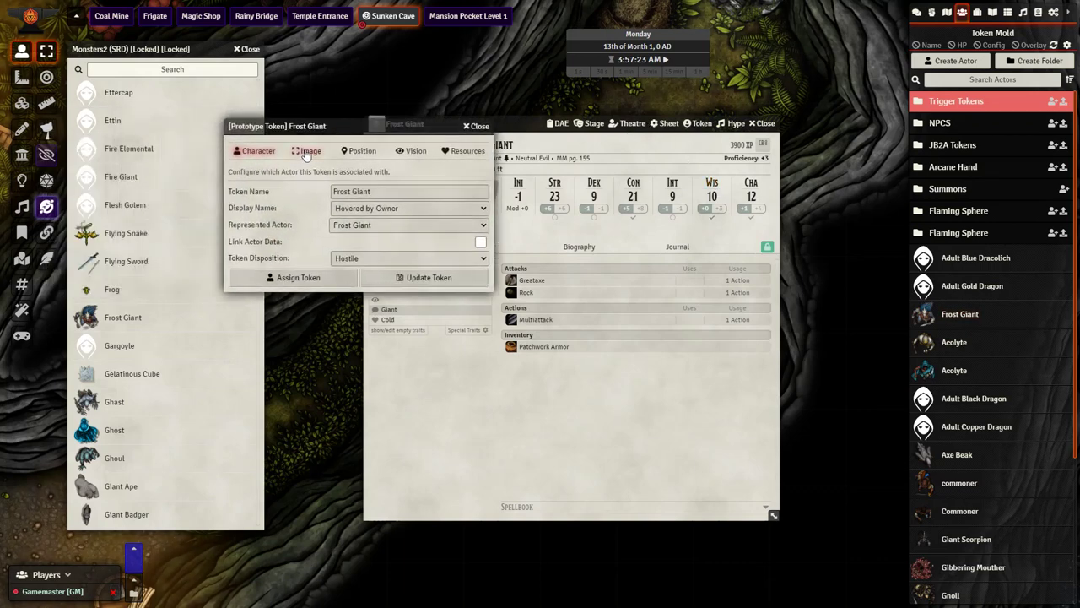
left_click(305, 151)
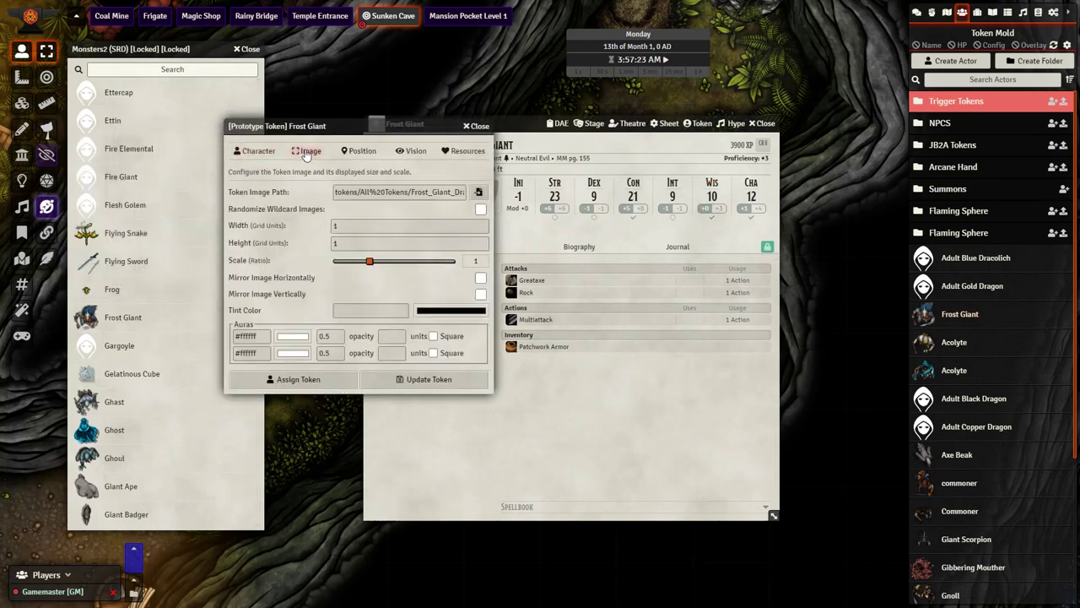
left_click(480, 210)
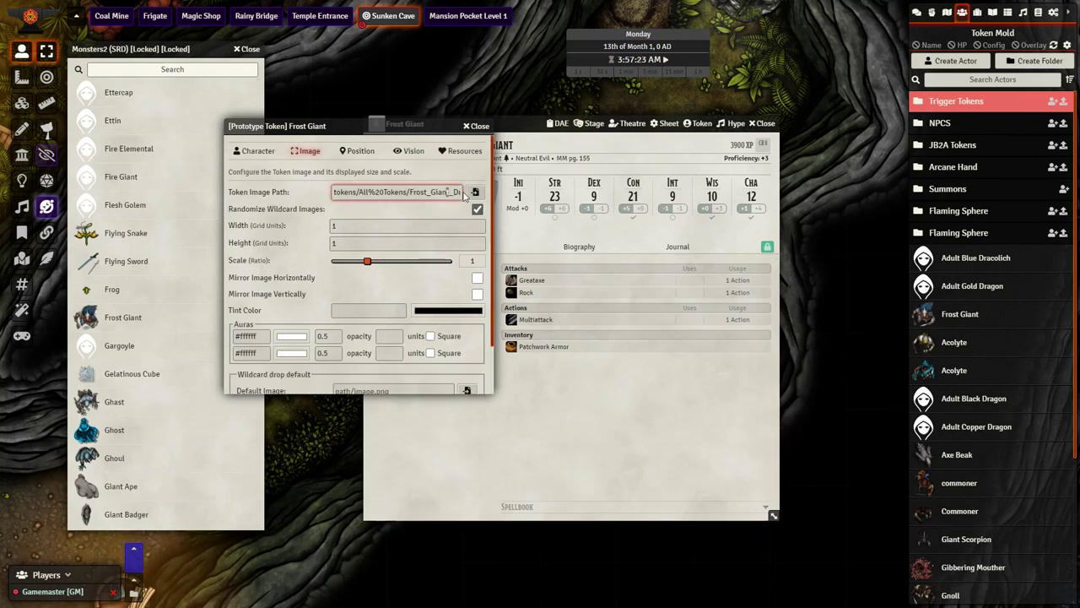
- Try to replace the end of the file name in the Frost Giant's token image path with a * wildcard
left_click_drag(447, 193, 462, 192)
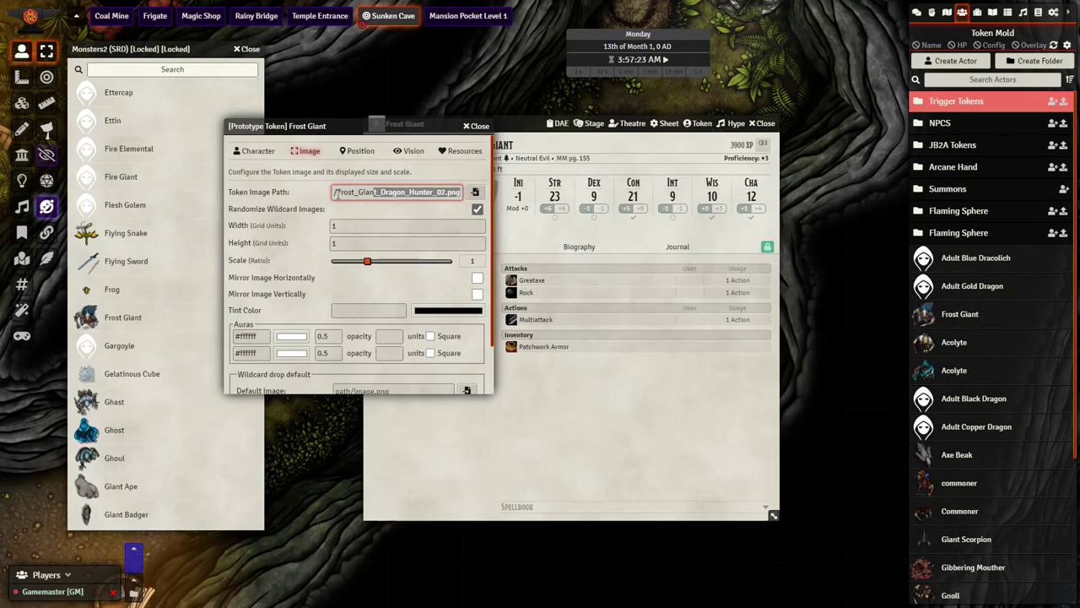
left_click_drag(344, 196, 514, 203)
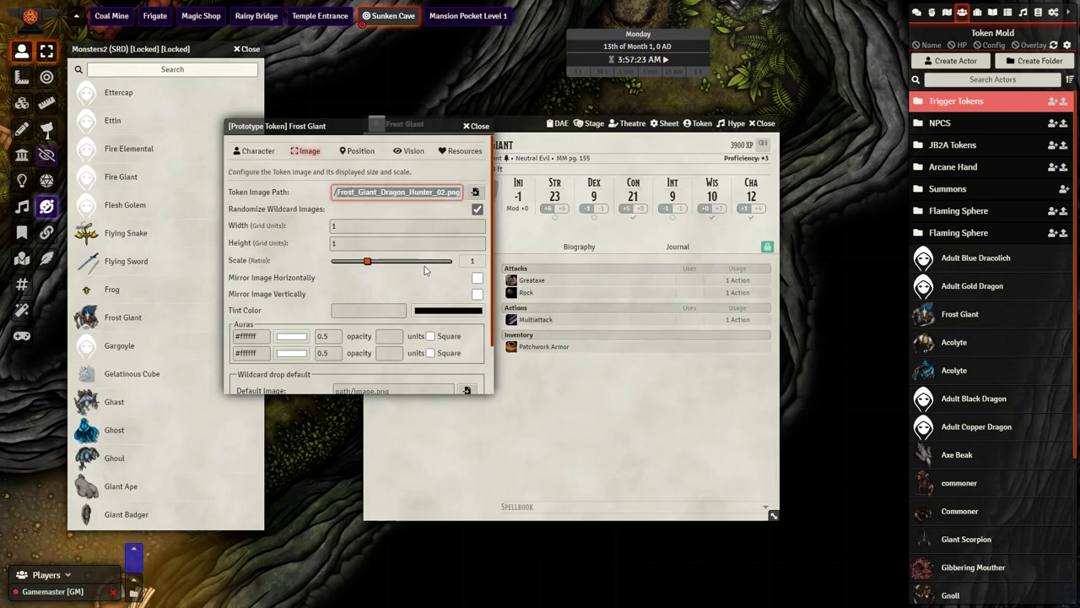
type("*")
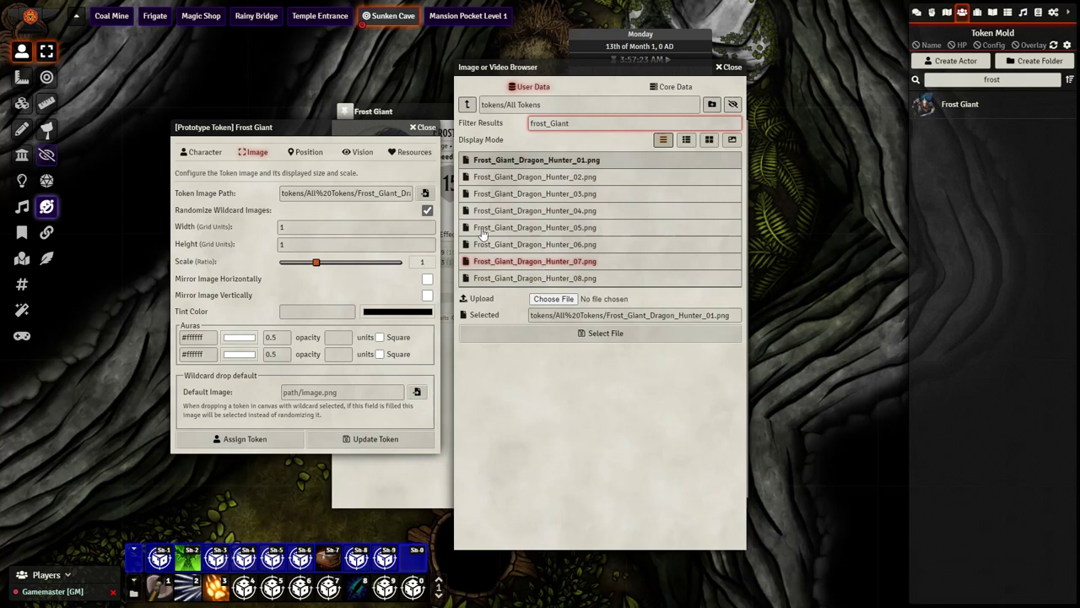
- Shorten the Frost Giant's token image file name to the wildcard Frost_Giant_Dragon_Hunter* and update the prototype token
left_click(390, 193)
key("End")
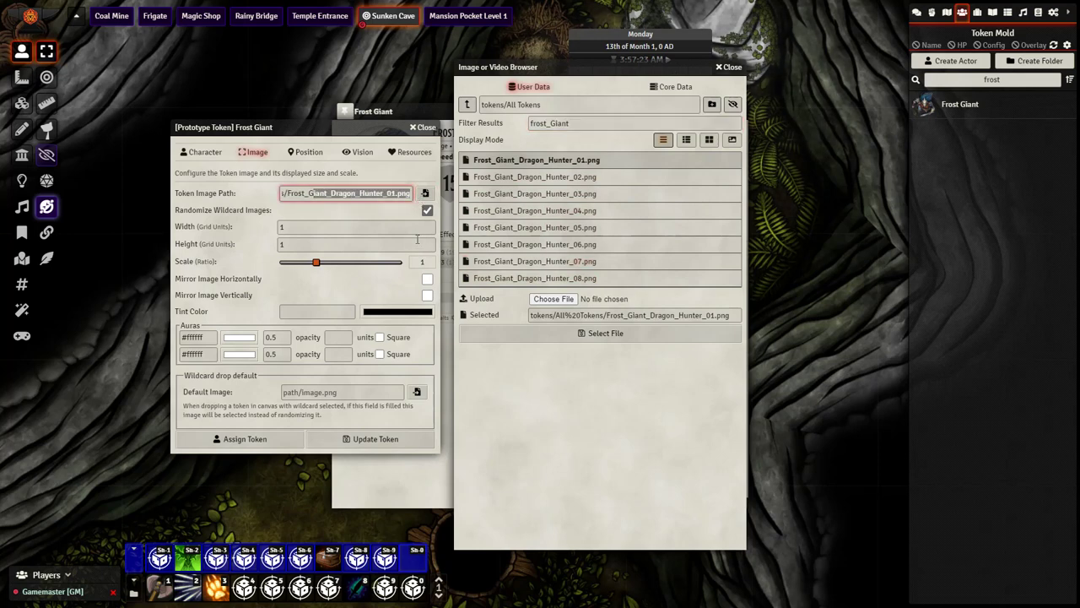
triple_click(387, 196)
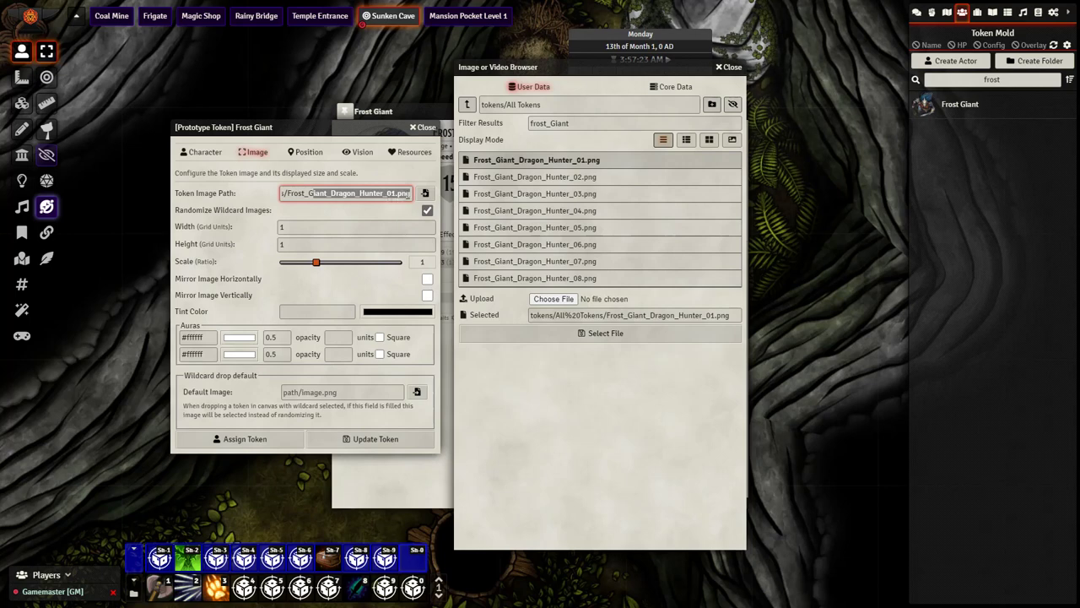
left_click(409, 193)
key("BackSpace")
key("BackSpace")
key("BackSpace")
key("BackSpace")
key("BackSpace")
key("BackSpace")
key("BackSpace")
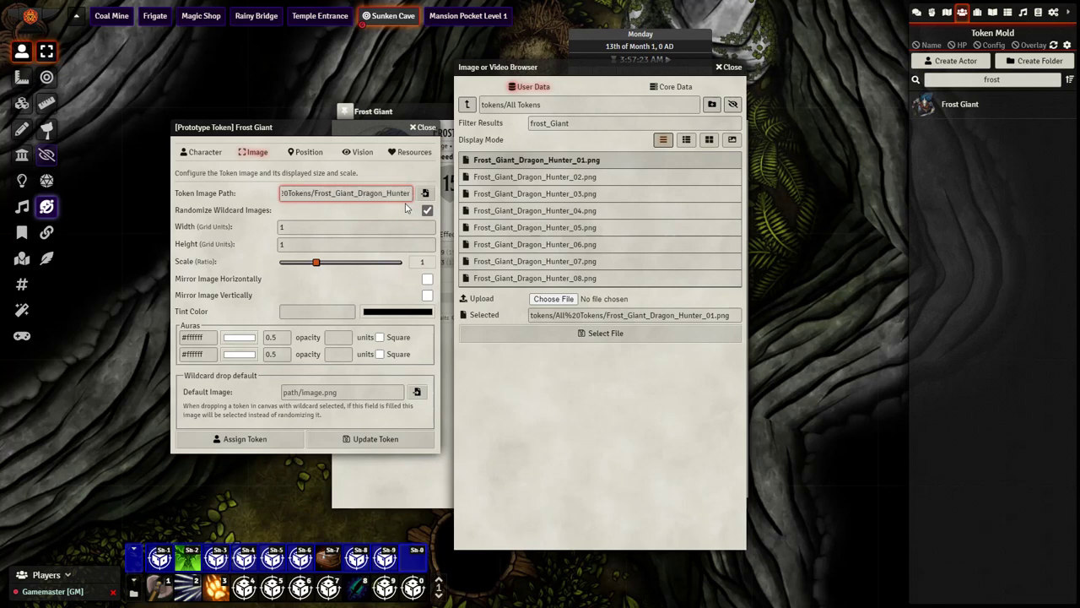
type("*")
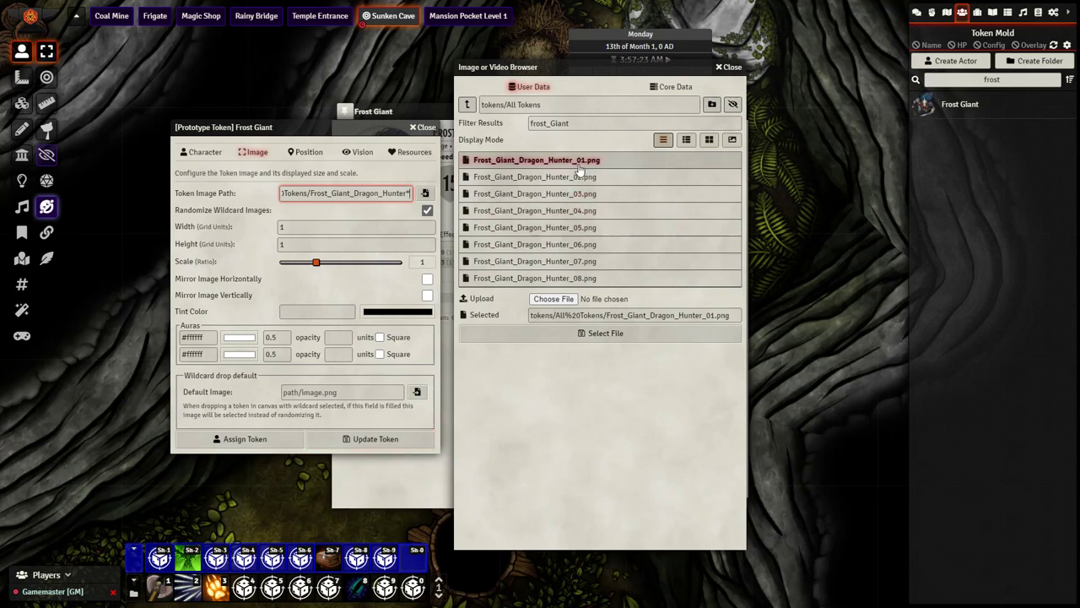
left_click(398, 432)
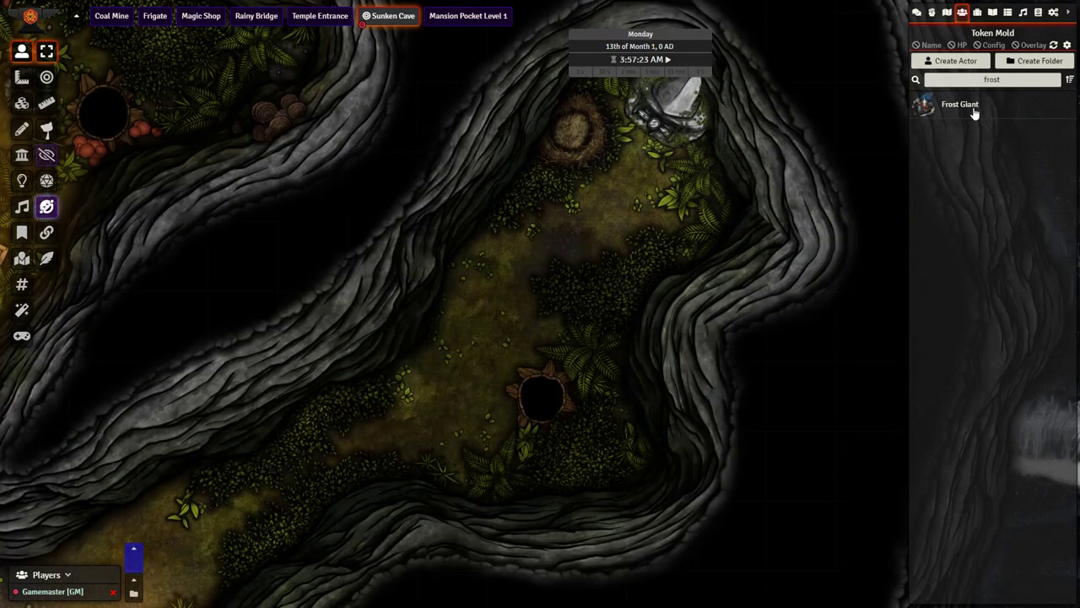
- Place three Frost Giant tokens on the Sunken Cave scene to test the randomized wildcard images
left_click_drag(827, 145, 637, 239)
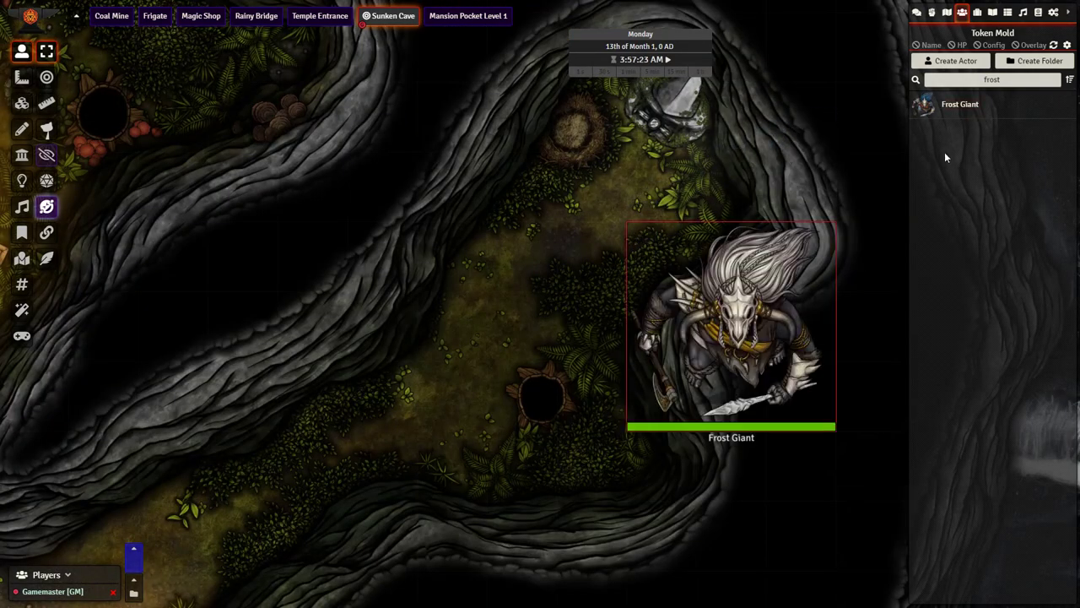
left_click_drag(953, 105, 573, 162)
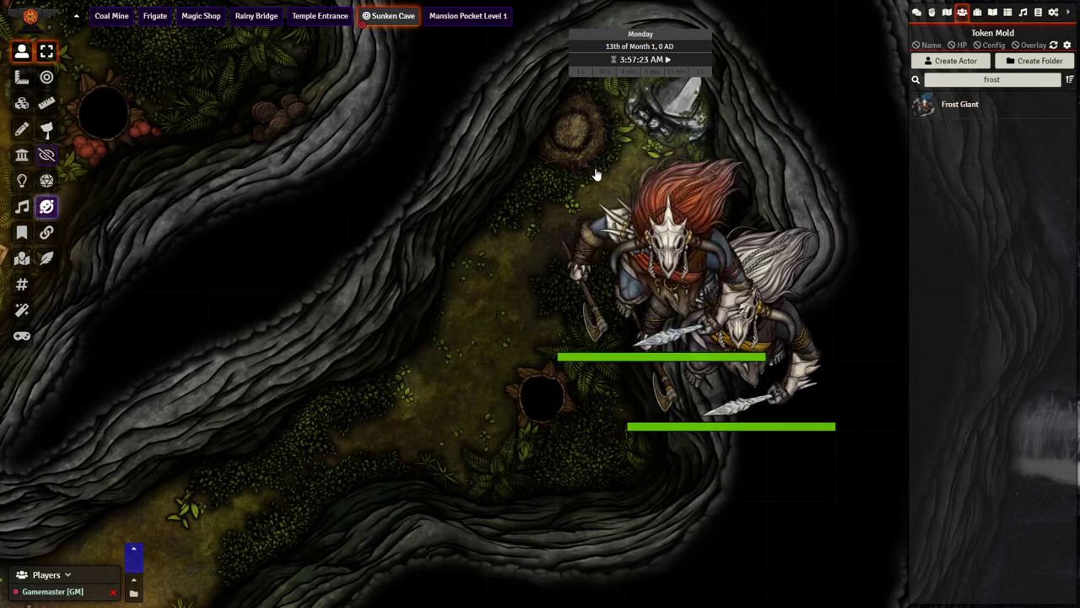
left_click_drag(954, 106, 473, 308)
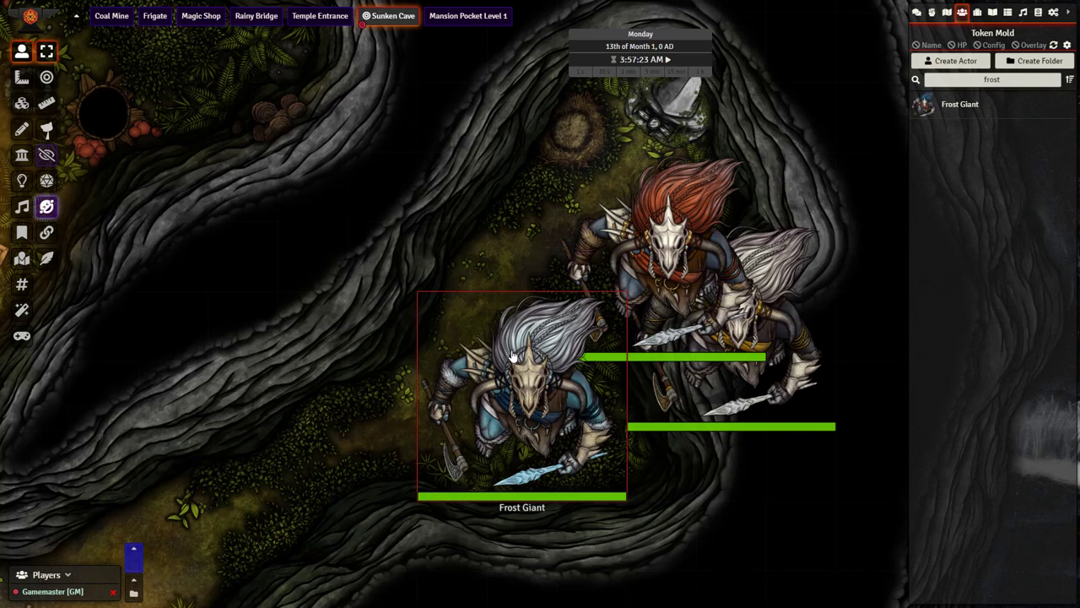
- Show the alternate wildcard images for the lowest Frost Giant token and choose the red-haired variant
right_click(513, 357)
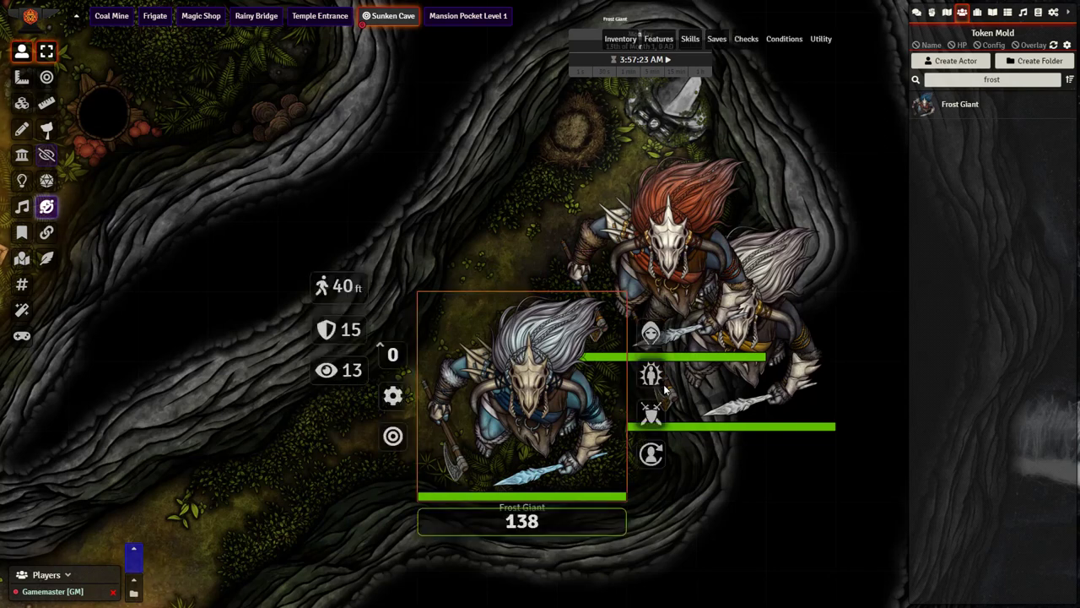
left_click(651, 454)
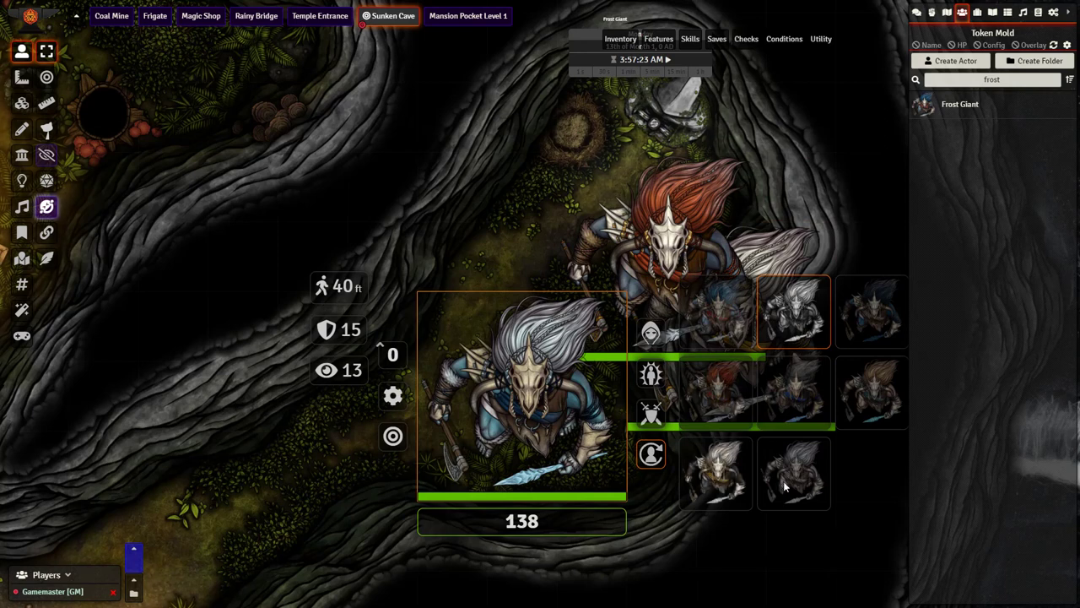
left_click(731, 407)
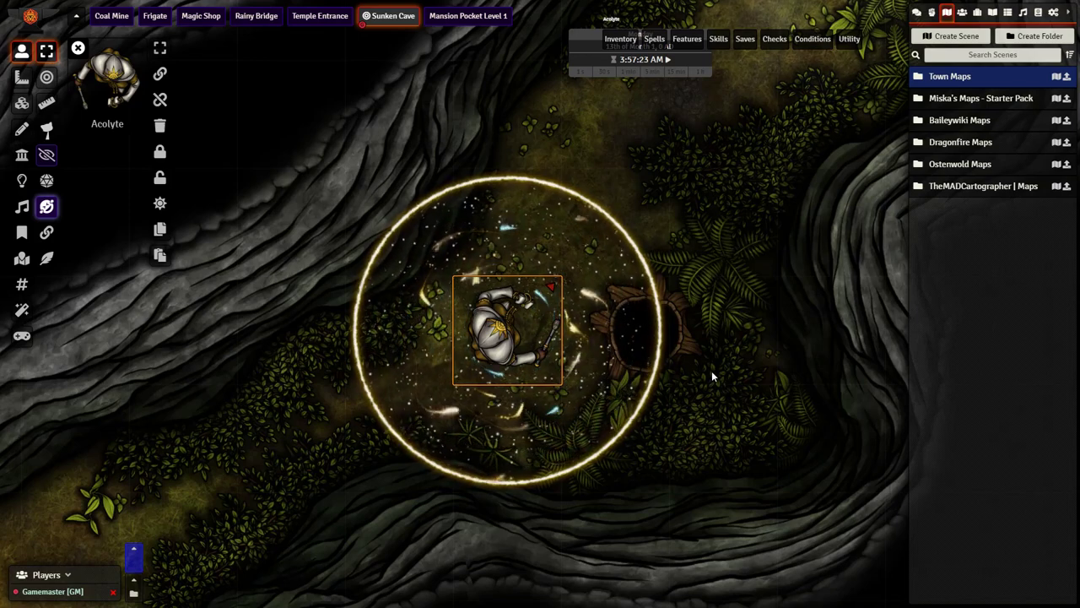
- Move the Acolyte token one grid square left, one square back right, and one square up
key("Left")
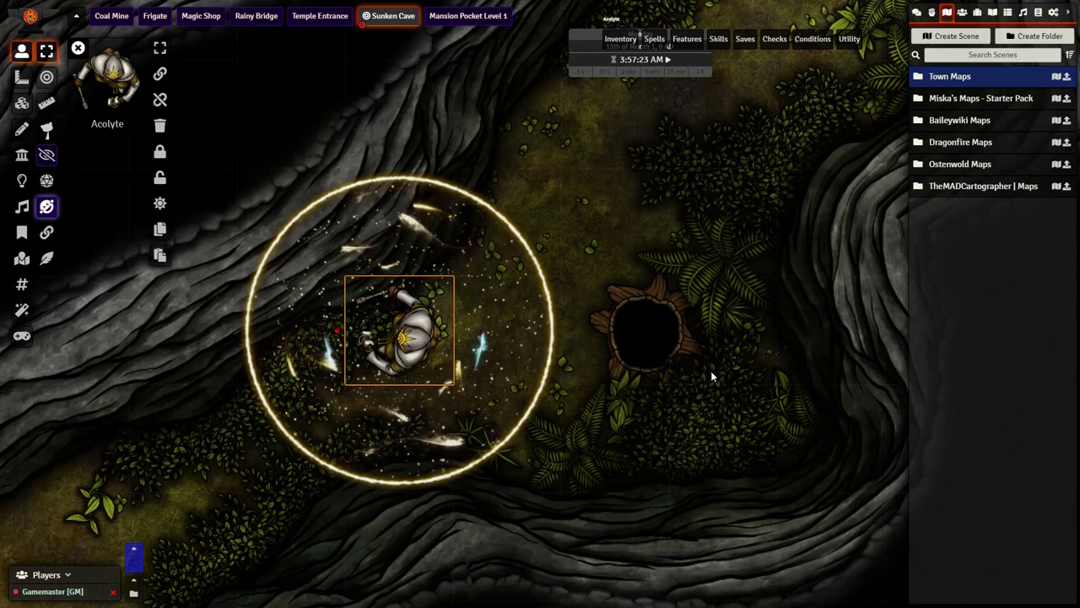
key("Right")
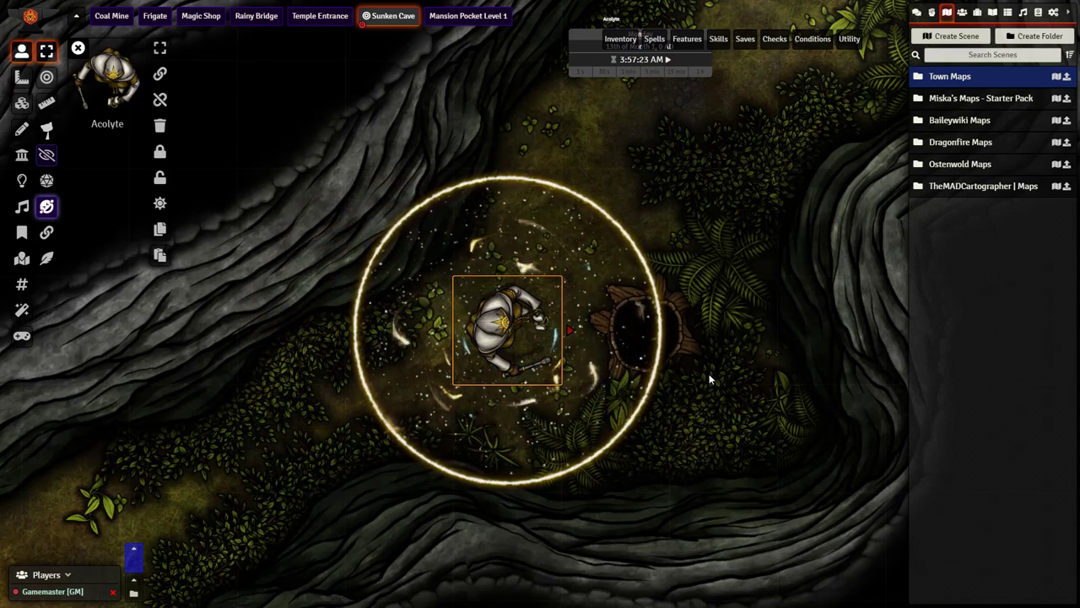
key("Up")
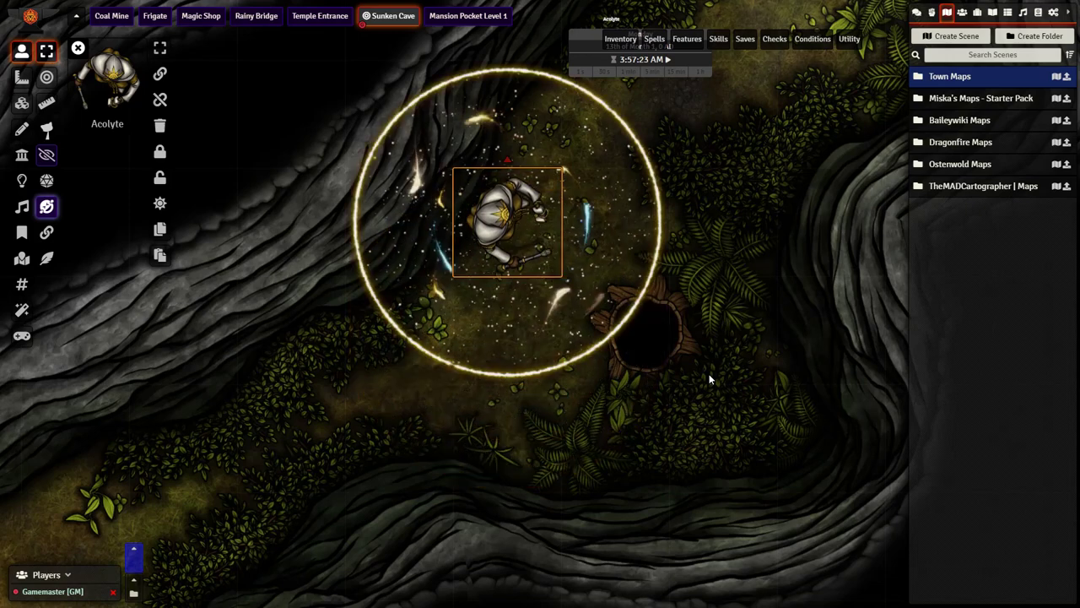